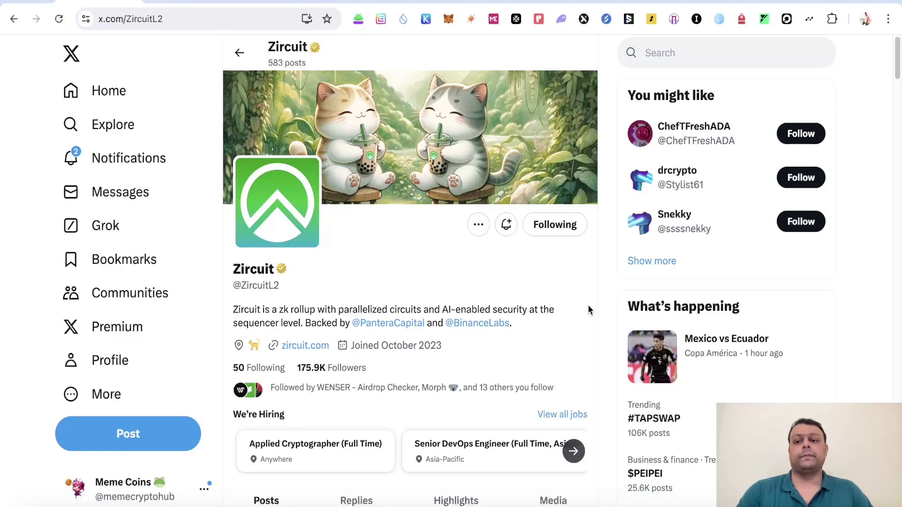
# Move on from Zircuit's X profile to the Bybit sign-up page with code CRYPTO505
pyautogui.click(180, 2)
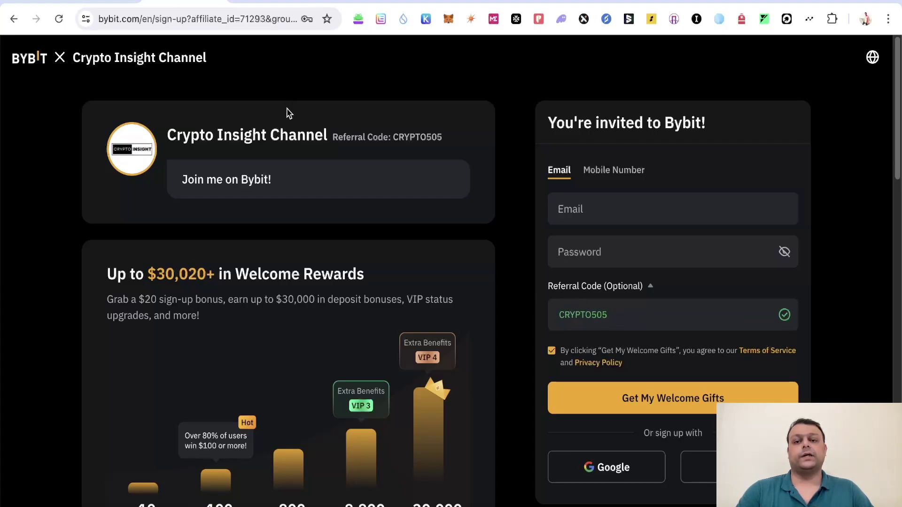
# Leave Bybit's referral page for the Altcoin India Hindi YouTube channel
pyautogui.click(255, 2)
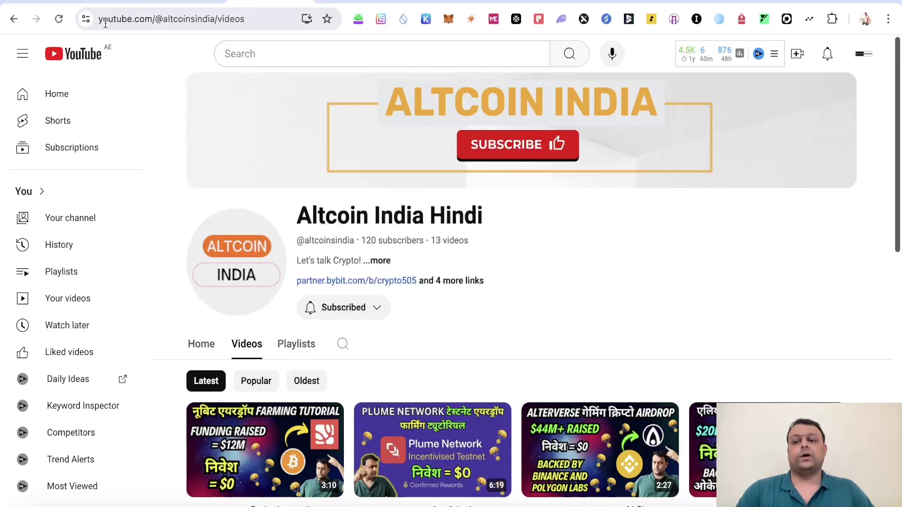
# Return from the YouTube channel to Zircuit's X profile (x.com/ZircuitL2)
pyautogui.click(90, 3)
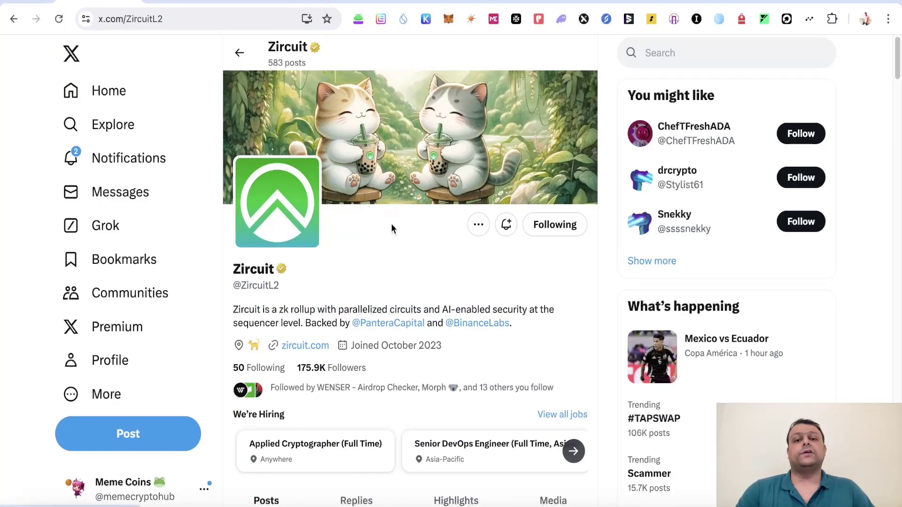
# Bring up the Sepolia PoW faucet with its address field, hCaptcha and Start Mining step
pyautogui.click(344, 4)
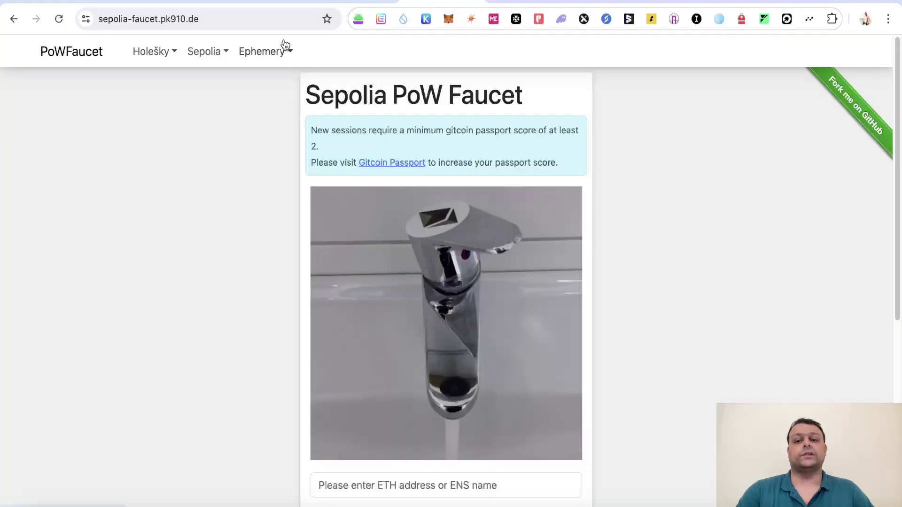
pyautogui.scroll(-3, 562, 294)
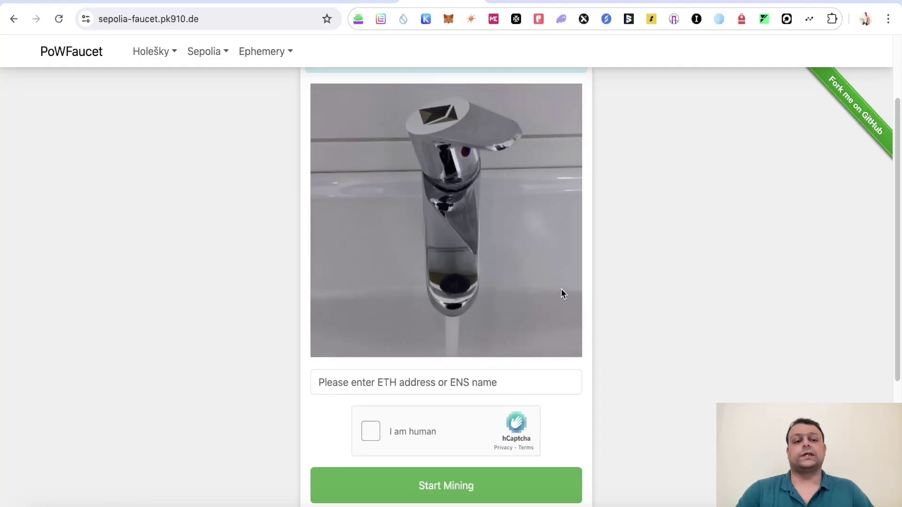
pyautogui.scroll(3, 561, 289)
pyautogui.scroll(-3, 412, 204)
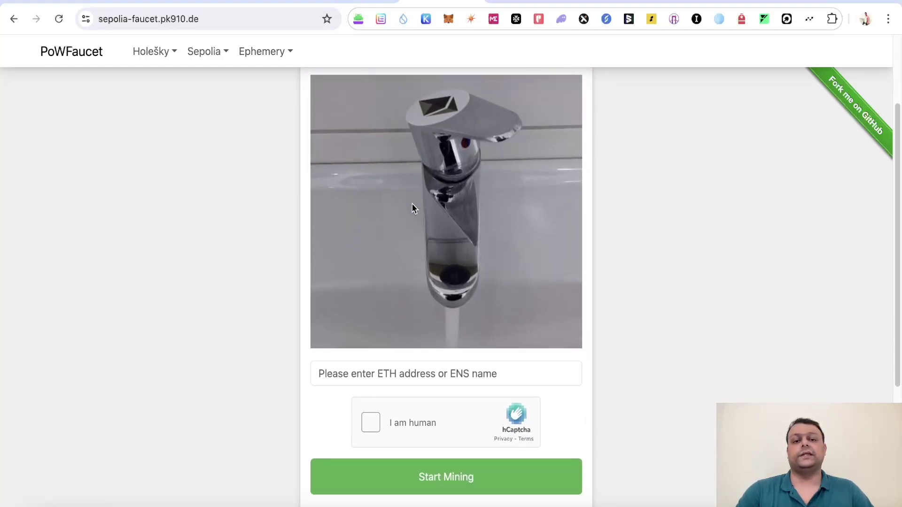
pyautogui.scroll(3, 462, 292)
pyautogui.scroll(-1, 416, 187)
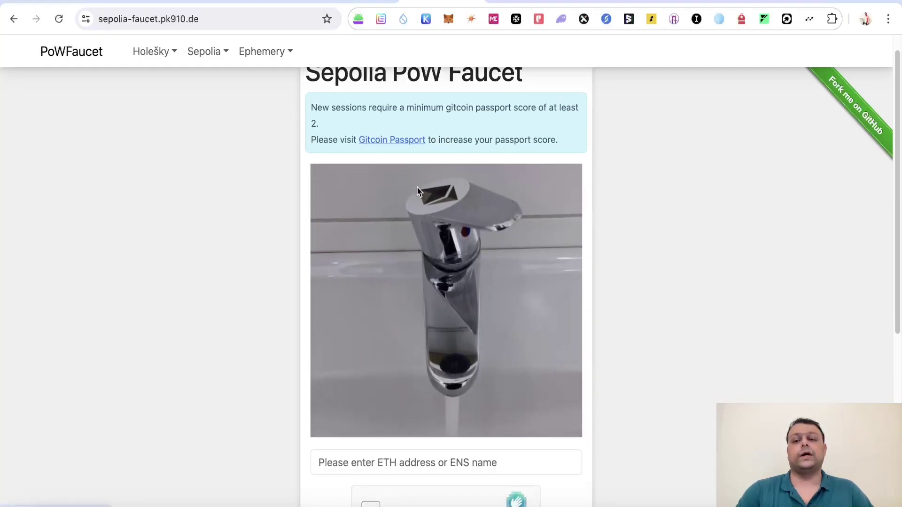
pyautogui.scroll(1, 346, 250)
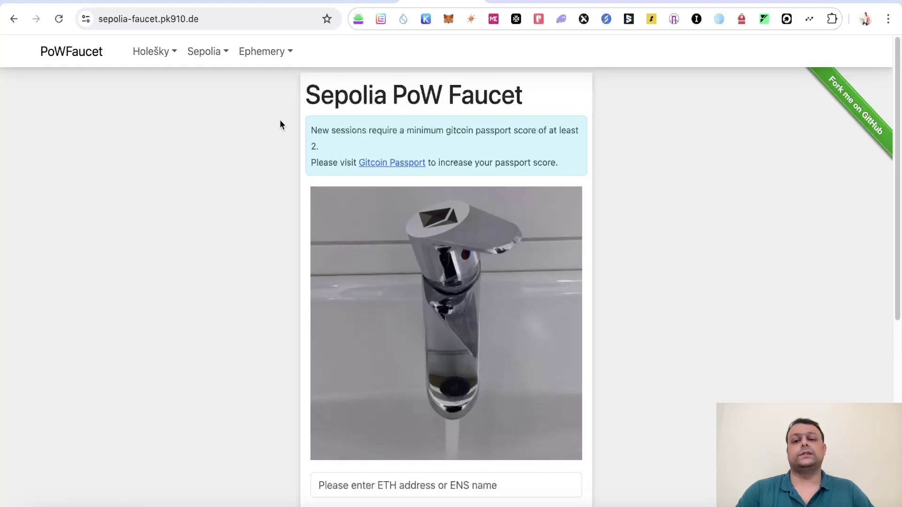
# Review Alchemy's 0.1 Sepolia ETH/day faucet, then move to the Zircuit bridge (Sepolia to Zircuit)
pyautogui.click(349, 3)
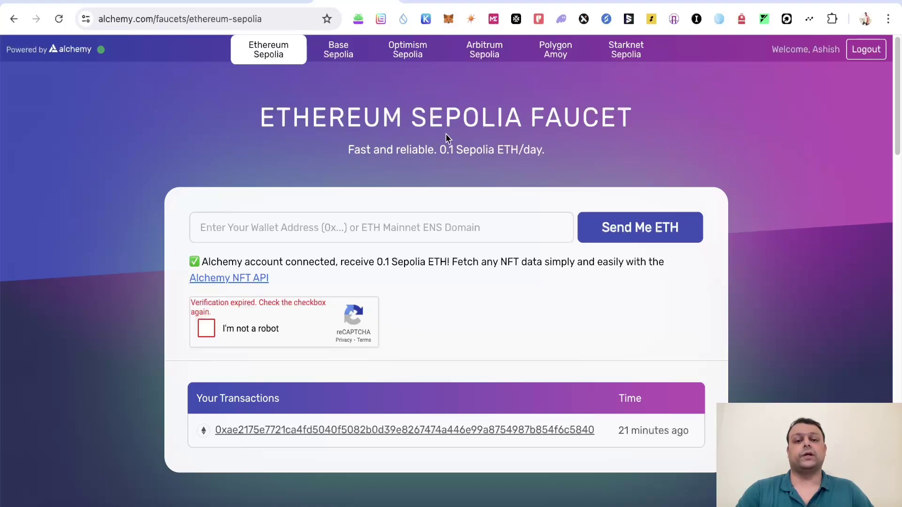
pyautogui.click(518, 2)
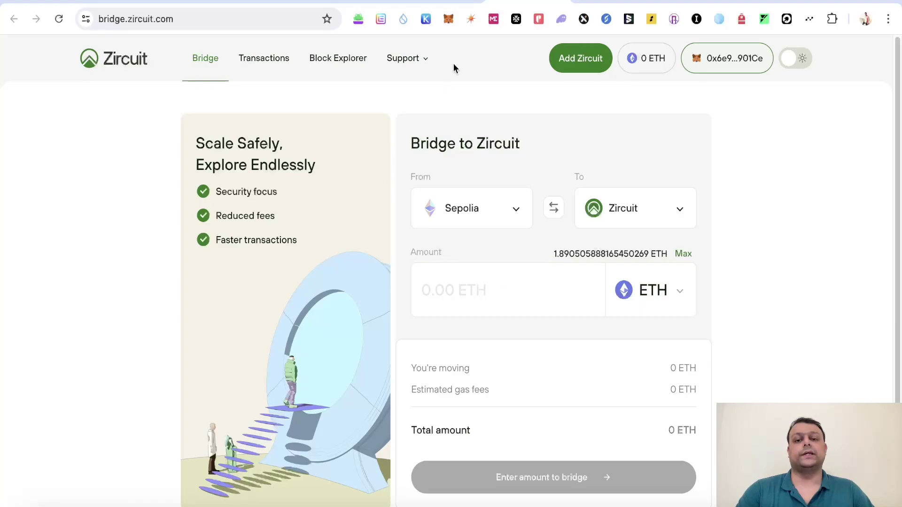
pyautogui.click(449, 19)
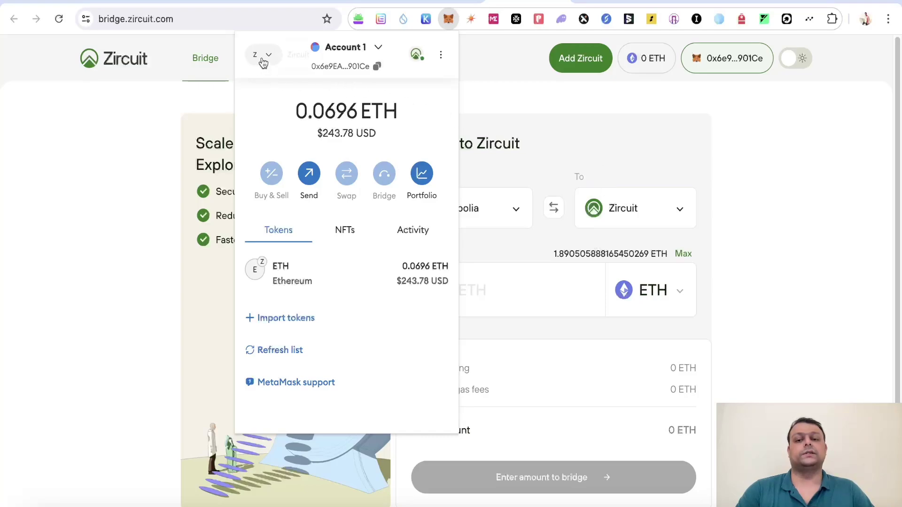
pyautogui.click(613, 153)
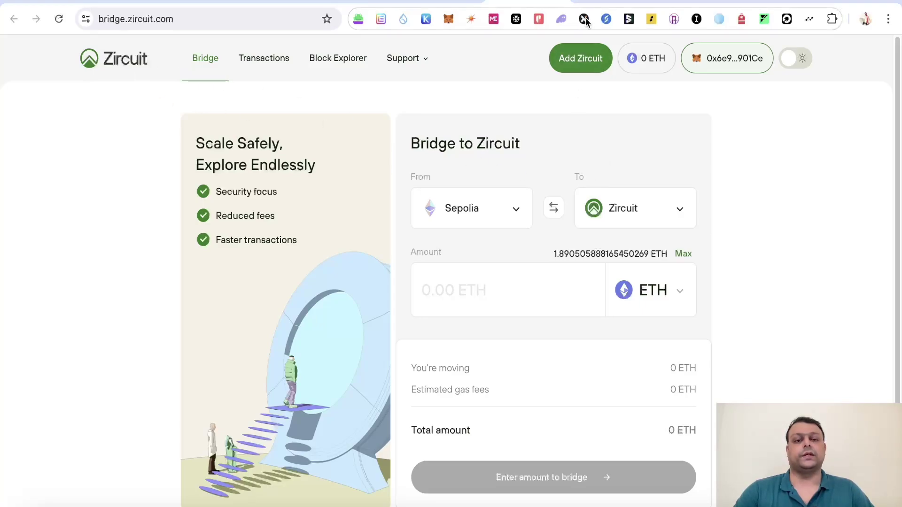
# On Circuit testnet, pair ETH with USDC as the token to receive in the swap
pyautogui.click(591, 2)
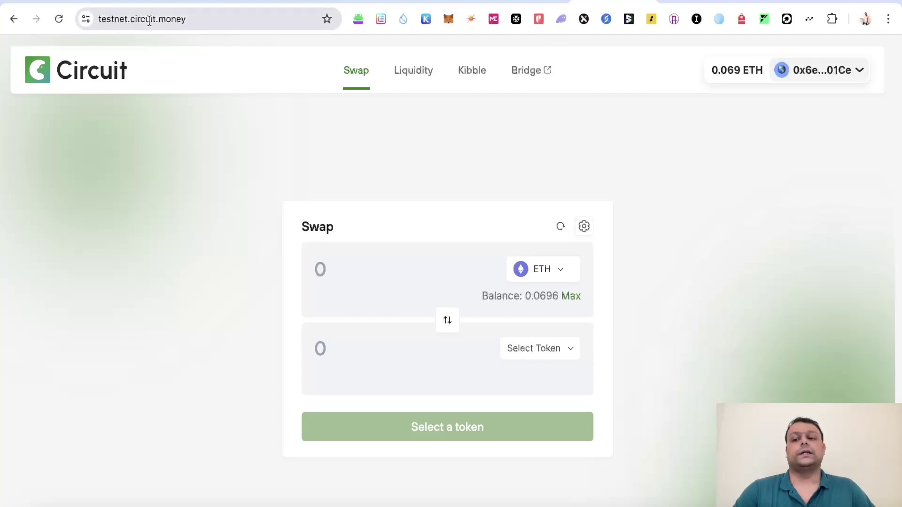
pyautogui.scroll(-1, 331, 150)
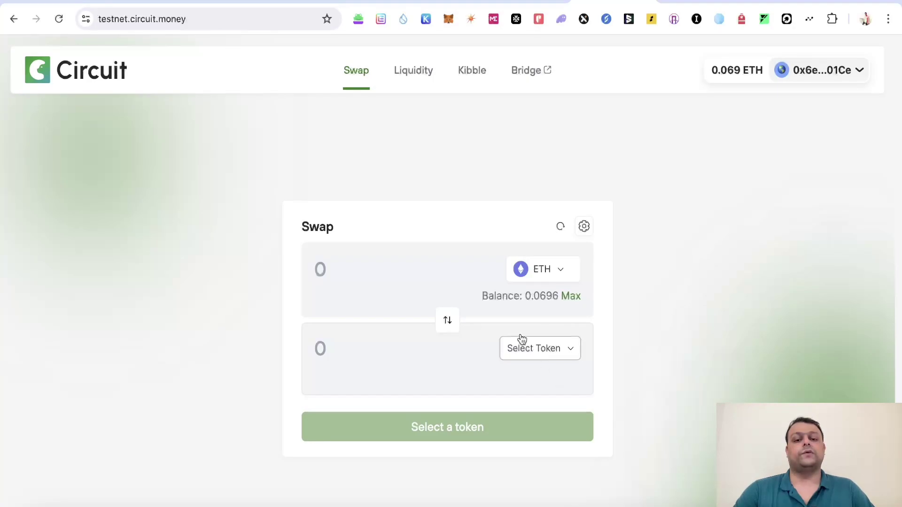
pyautogui.click(549, 353)
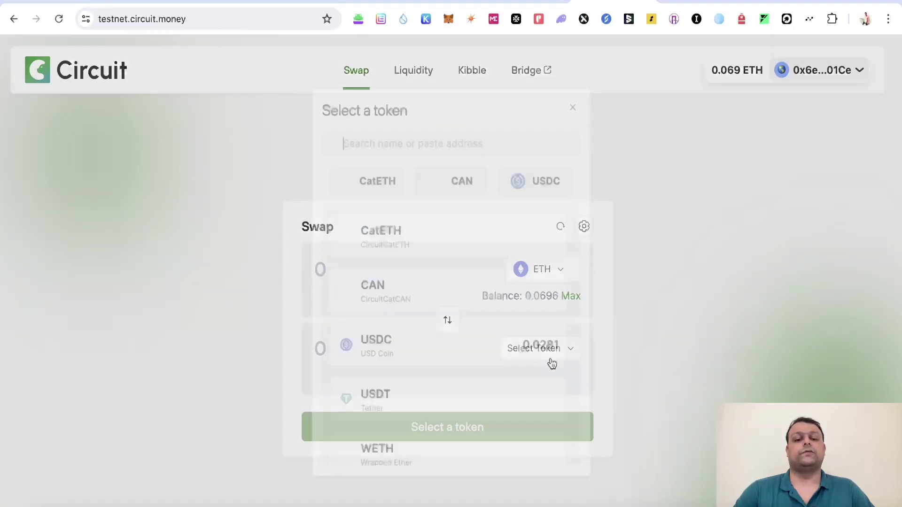
pyautogui.click(375, 173)
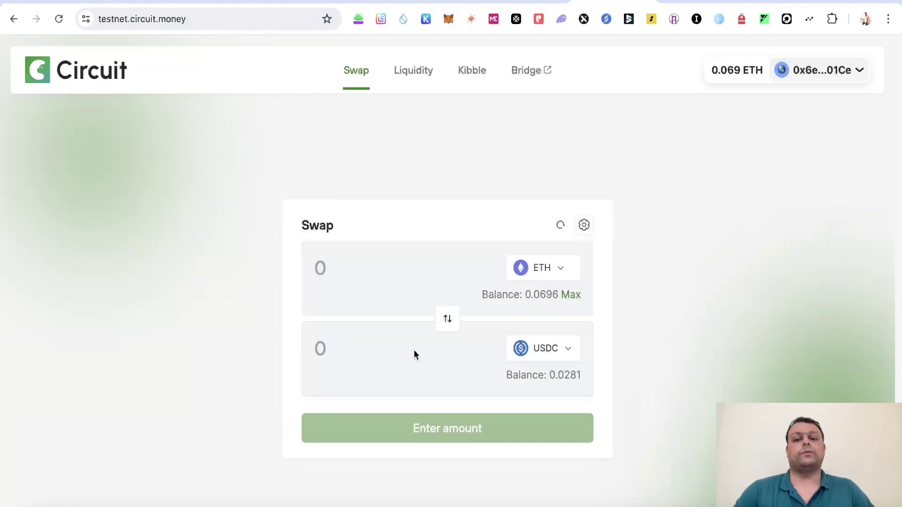
# Look over the USDC–ETH pool's deposit/withdraw page and the token swap form
pyautogui.click(414, 71)
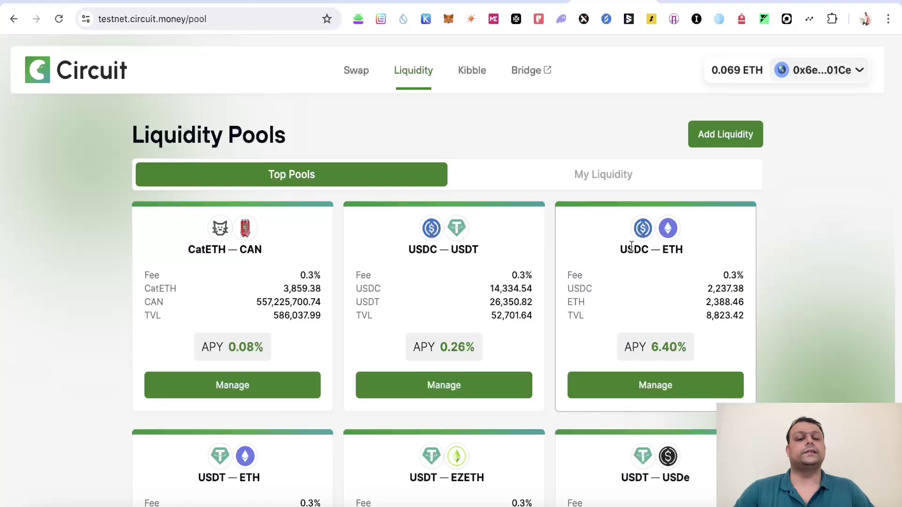
pyautogui.click(662, 387)
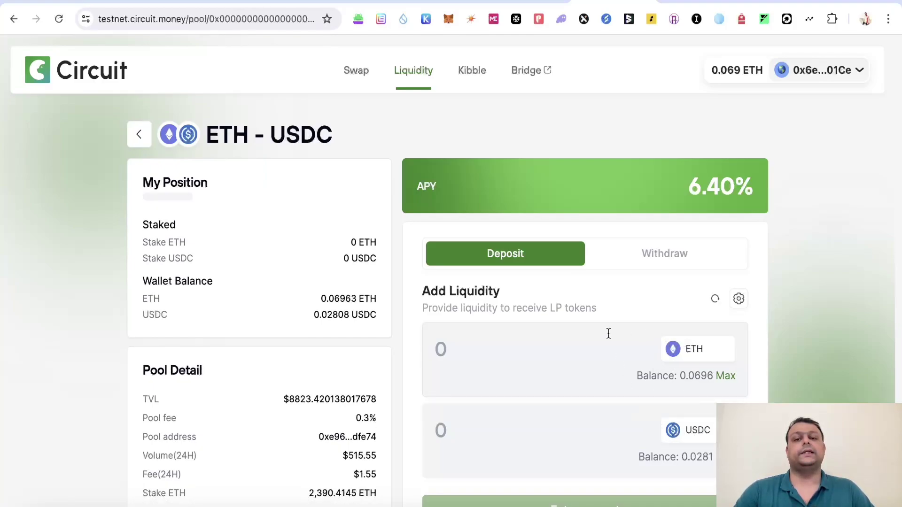
pyautogui.click(362, 82)
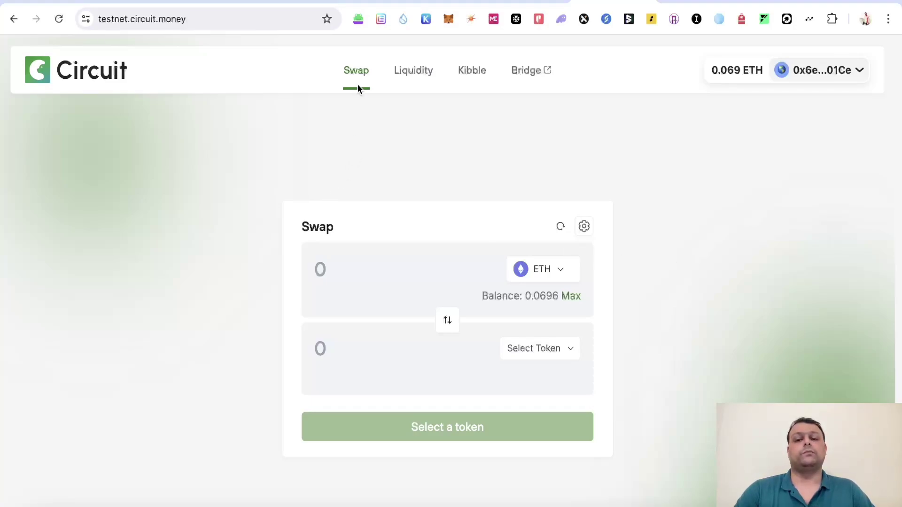
# Check the Zircuit bridge and Circuit swap once more, then land on Zircuit's Galxe space
pyautogui.click(510, 4)
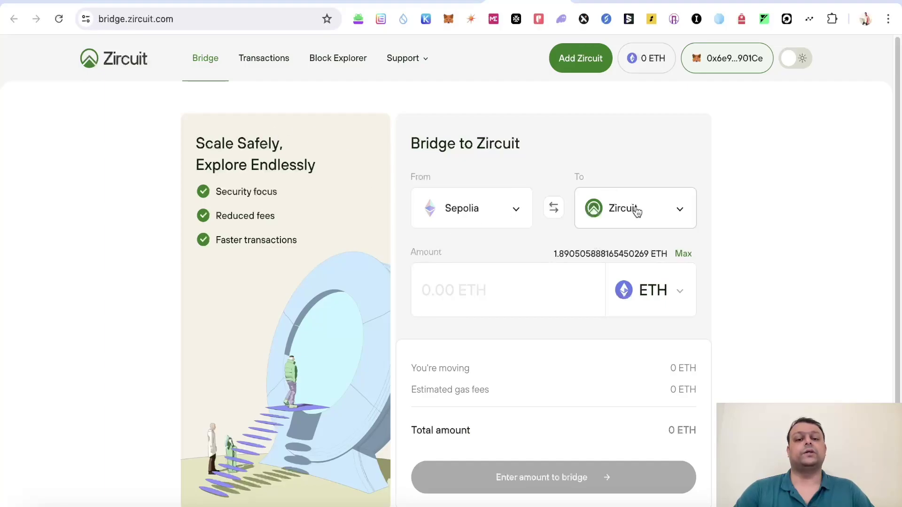
pyautogui.click(592, 2)
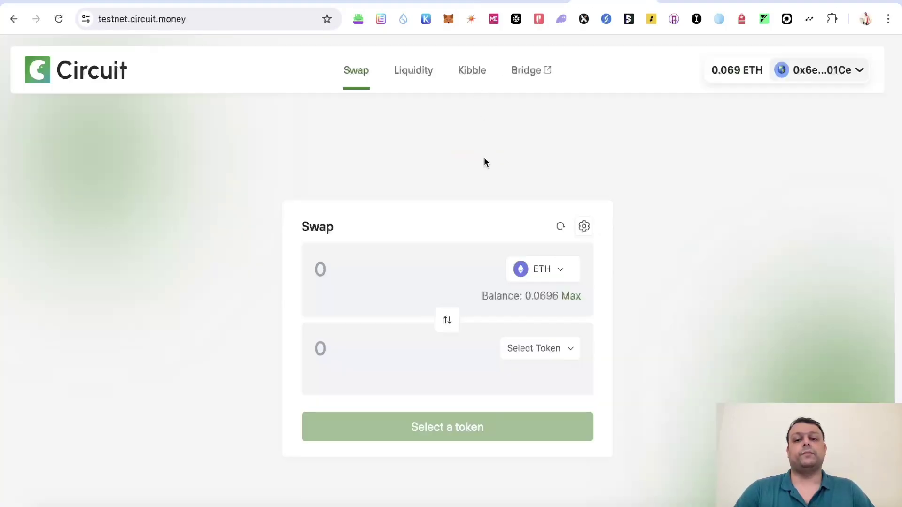
pyautogui.click(671, 2)
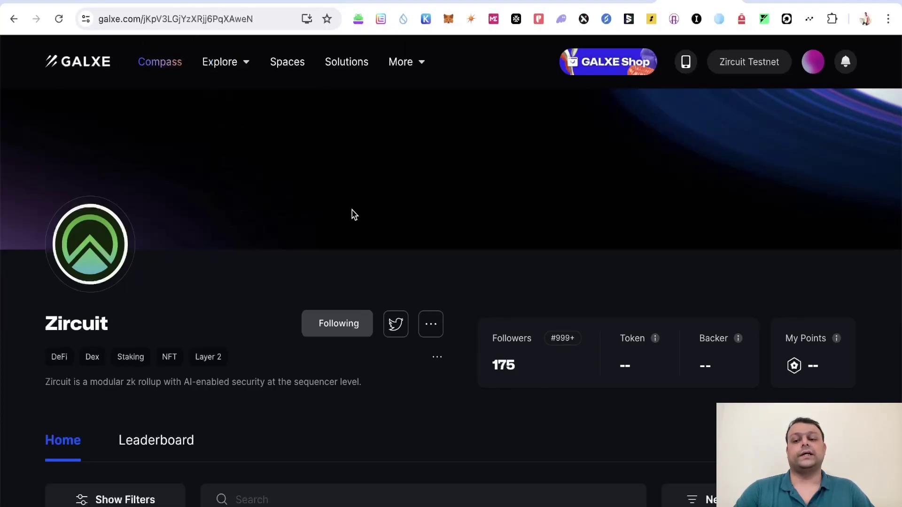
pyautogui.scroll(-1, 349, 268)
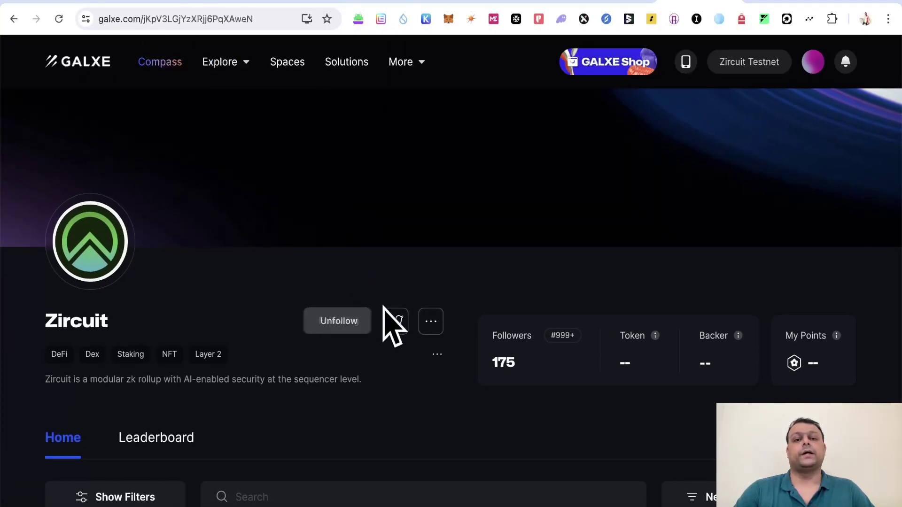
pyautogui.scroll(-2, 465, 261)
pyautogui.scroll(-2, 465, 261)
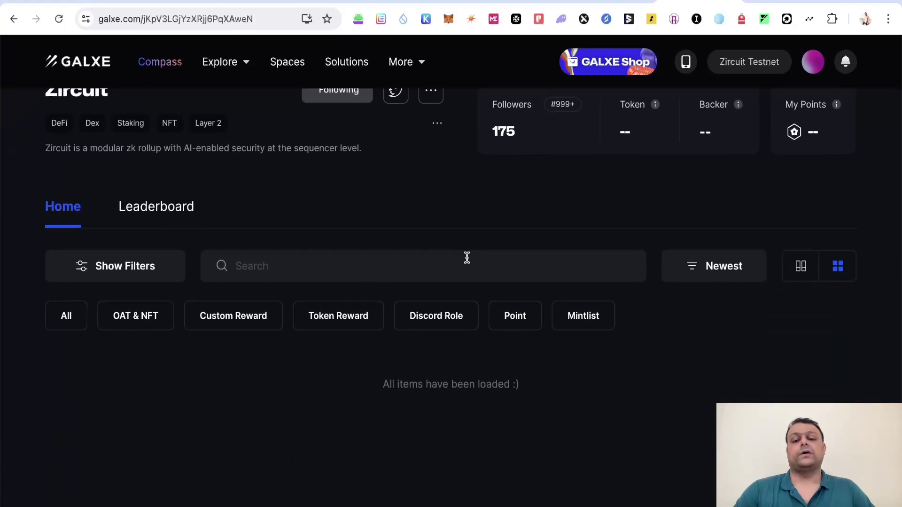
pyautogui.scroll(2, 466, 256)
pyautogui.scroll(1, 465, 256)
pyautogui.scroll(1, 468, 261)
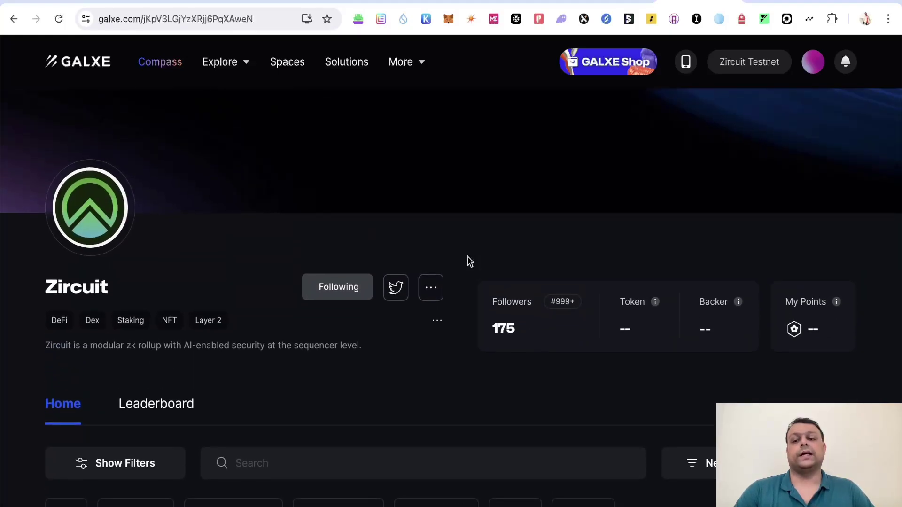
pyautogui.scroll(-1, 468, 261)
pyautogui.scroll(-2, 471, 262)
pyautogui.scroll(3, 470, 262)
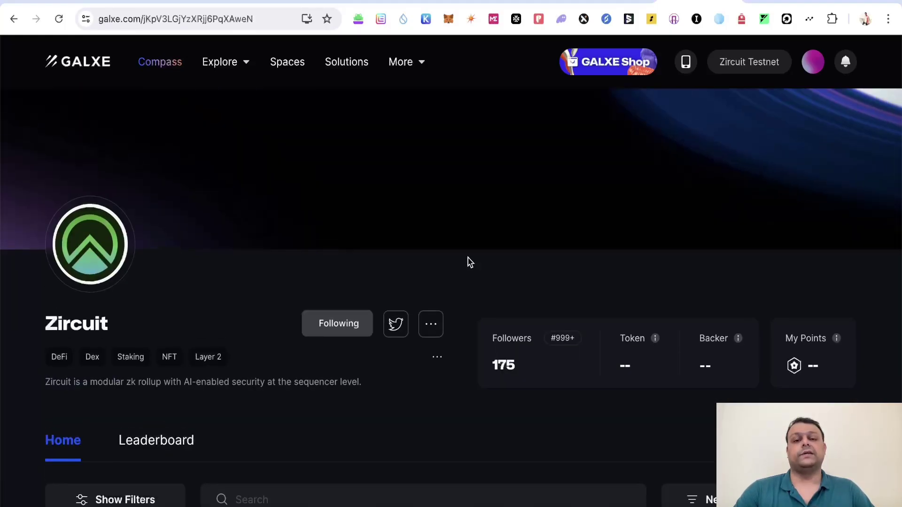
pyautogui.scroll(-2, 472, 263)
pyautogui.scroll(-1, 471, 262)
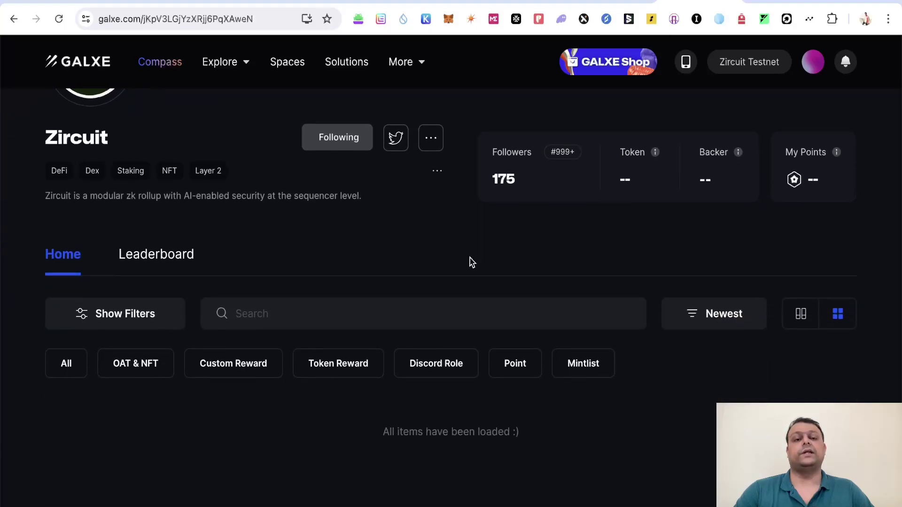
pyautogui.scroll(-2, 471, 262)
pyautogui.scroll(3, 541, 220)
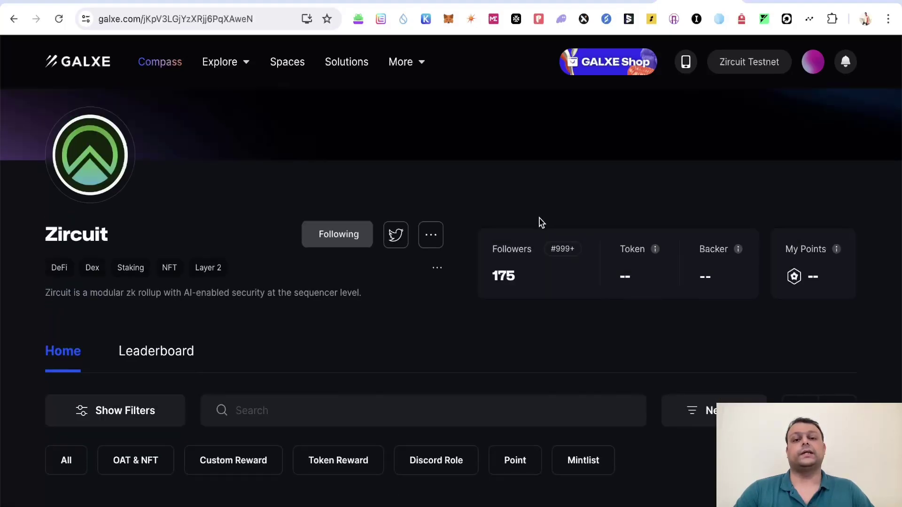
pyautogui.scroll(-2, 320, 280)
pyautogui.scroll(-2, 320, 280)
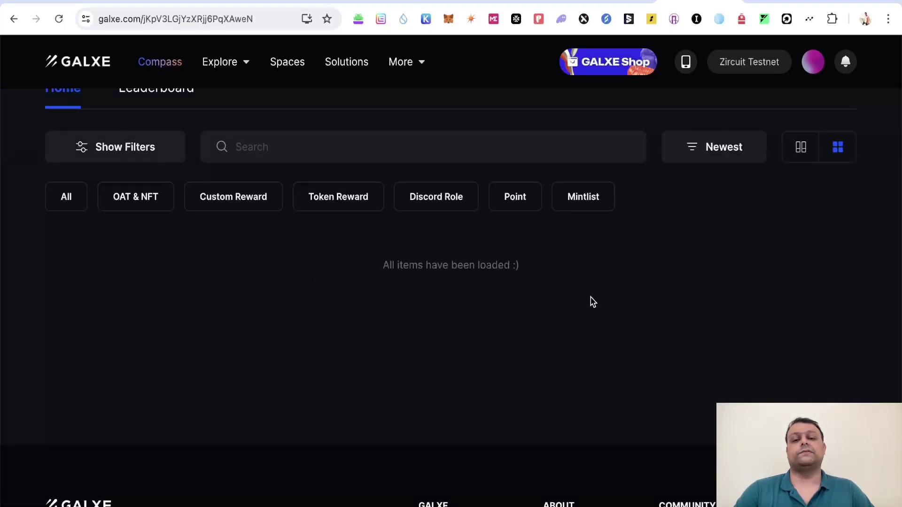
pyautogui.scroll(2, 459, 316)
pyautogui.scroll(2, 459, 316)
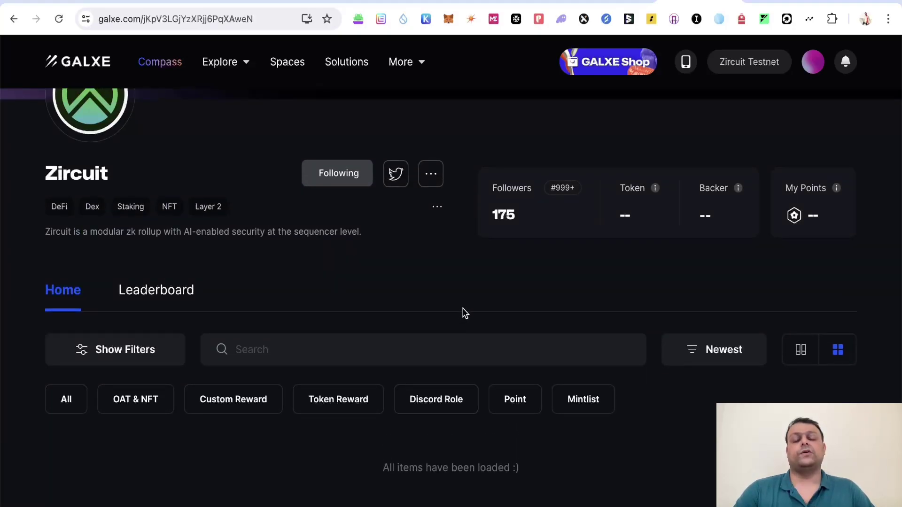
pyautogui.scroll(1, 462, 314)
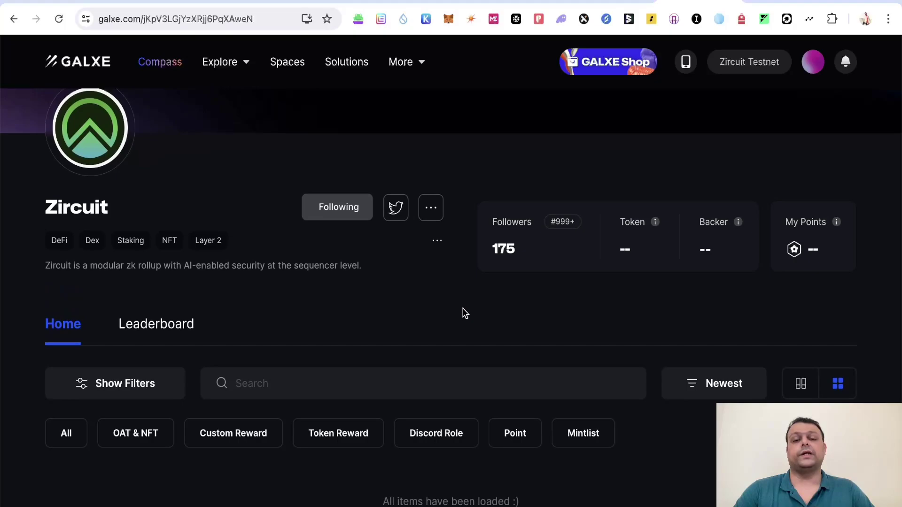
pyautogui.click(395, 226)
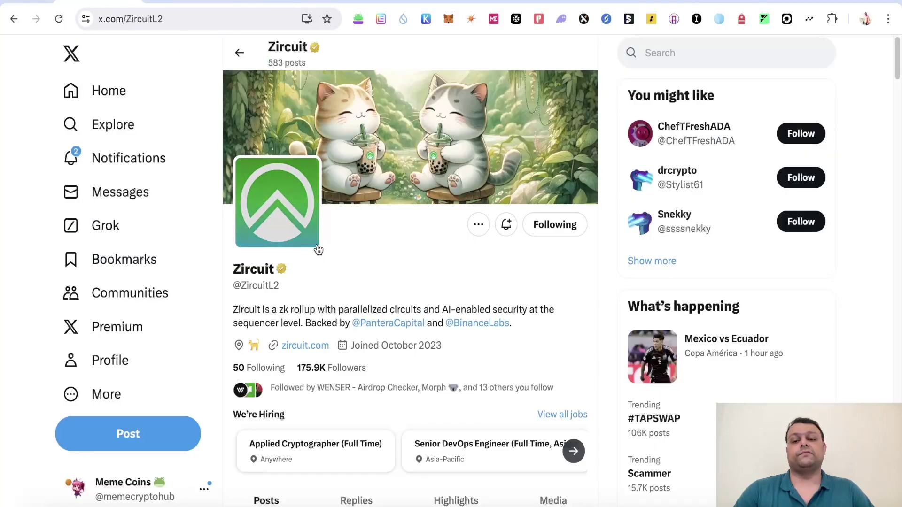